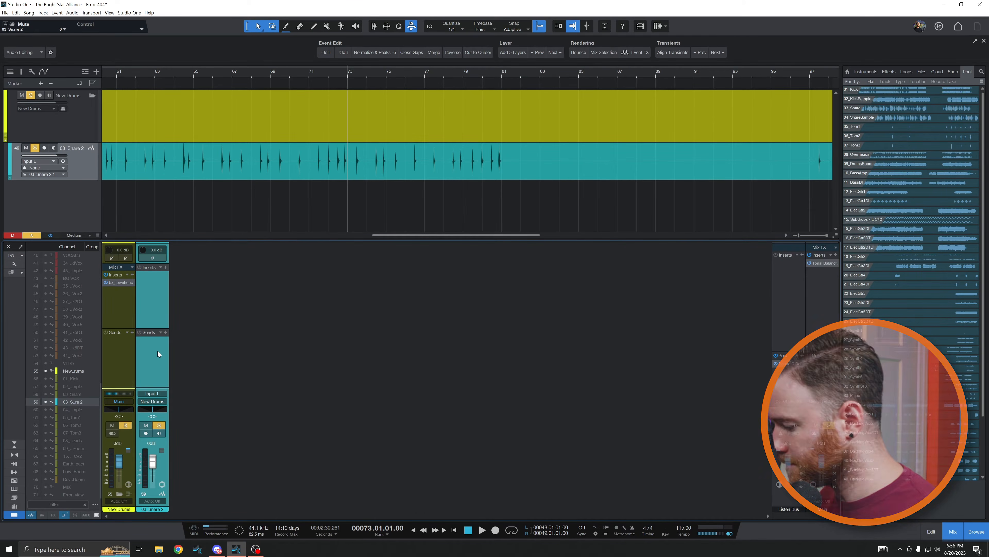
Audition the snare track and insert a Pro EQ on the 03_Snare 2 channel
{"action": "key", "text": "space"}
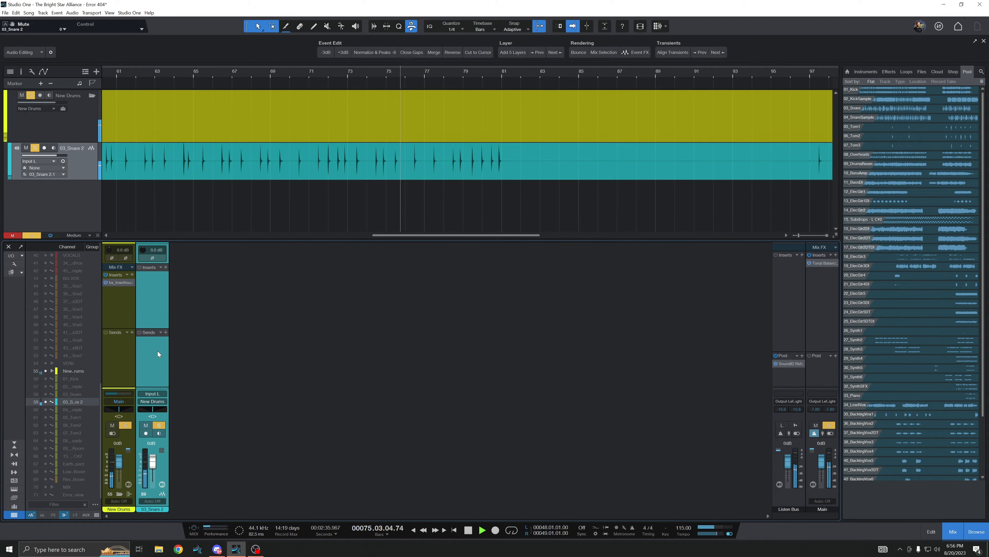
{"action": "key", "text": "space"}
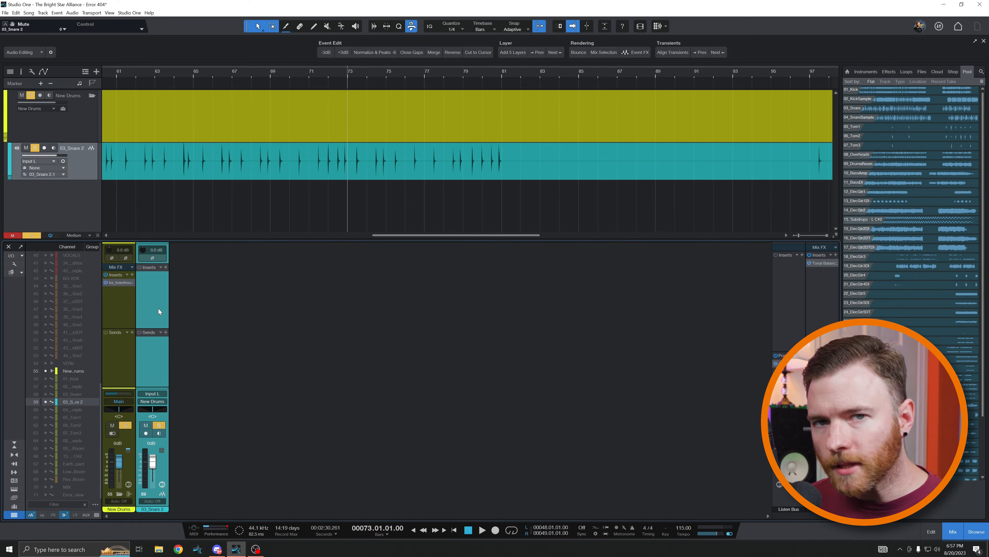
{"action": "left_click", "coordinate": [165, 267]}
{"action": "left_click", "coordinate": [210, 285]}
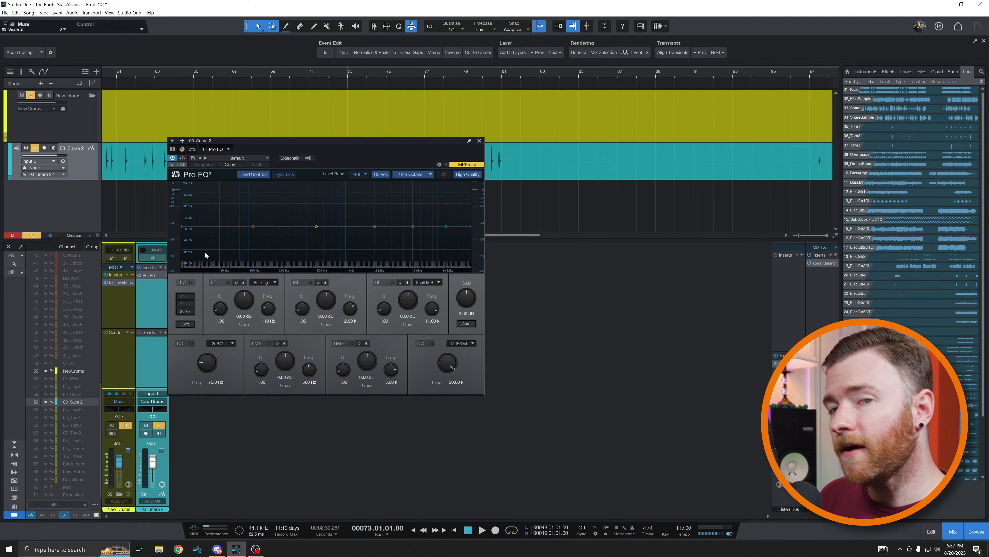
While playing, enable the low cut and shape the mid and high-mid EQ bands of the snare
{"action": "key", "text": "space"}
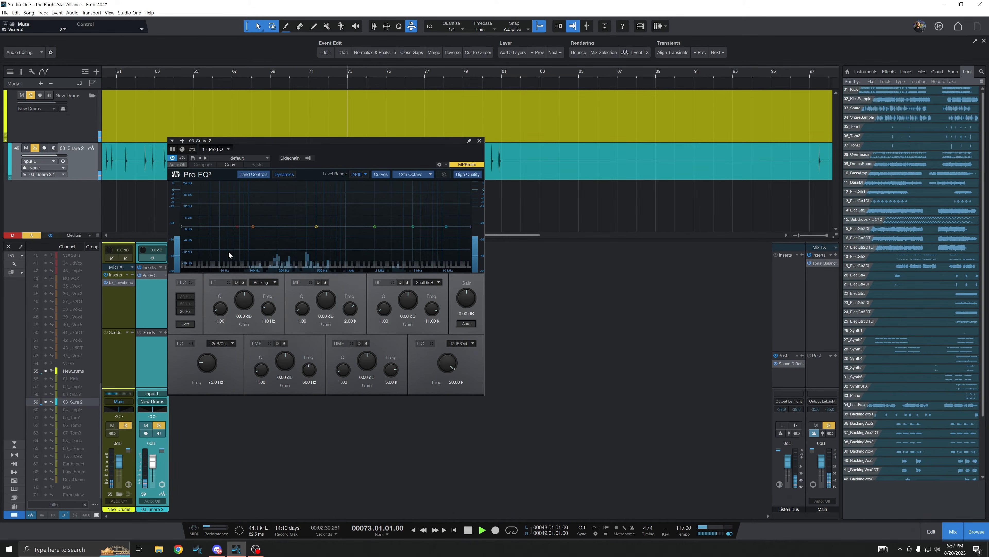
{"action": "left_click", "coordinate": [191, 343]}
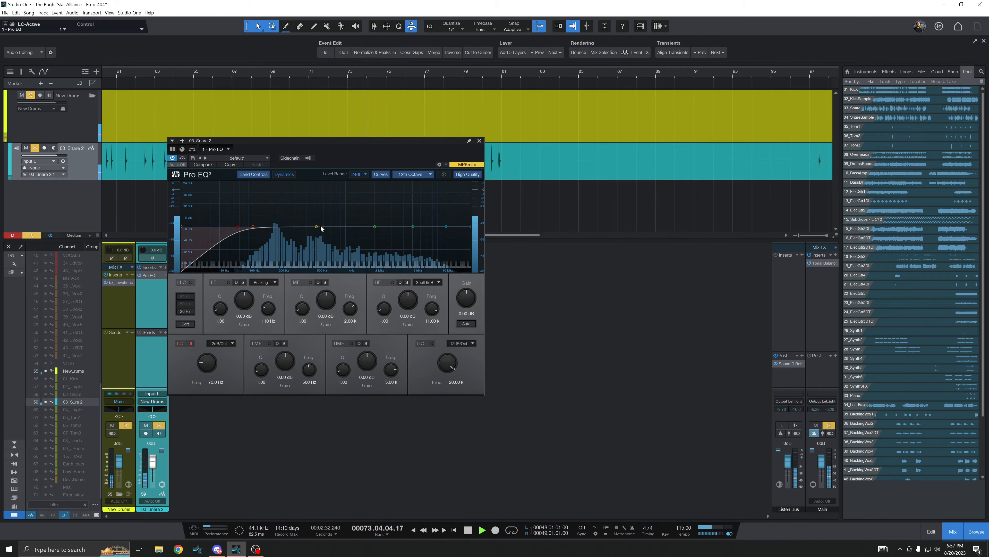
{"action": "left_click_drag", "start_coordinate": [321, 226], "coordinate": [408, 221]}
{"action": "scroll", "coordinate": [384, 215], "scroll_direction": "up", "scroll_amount": 6}
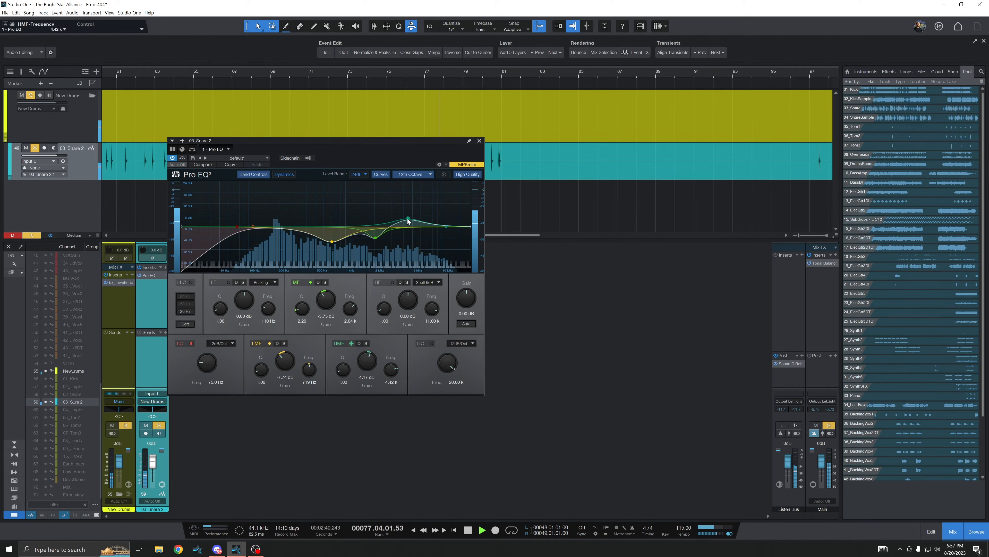
{"action": "scroll", "coordinate": [408, 221], "scroll_direction": "up", "scroll_amount": 4}
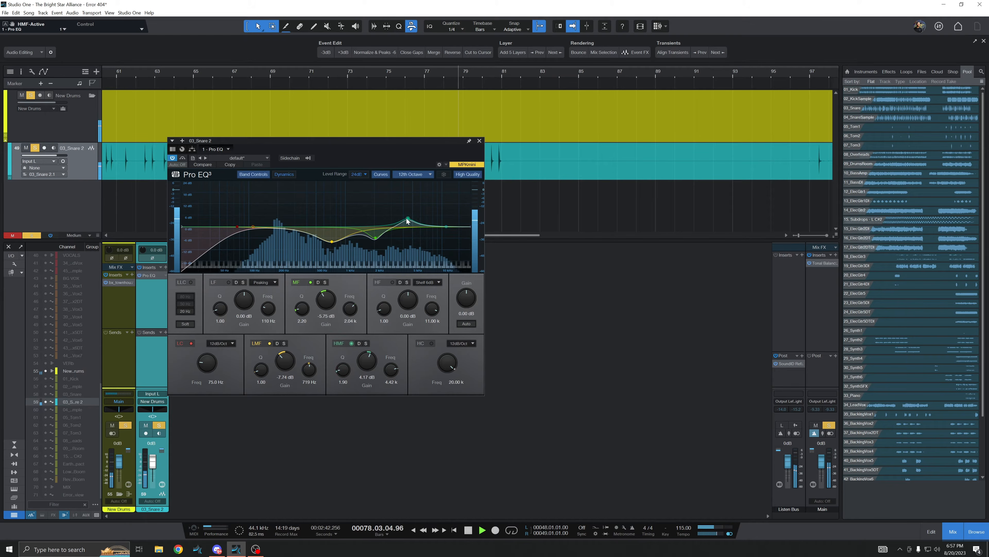
{"action": "scroll", "coordinate": [407, 220], "scroll_direction": "up", "scroll_amount": 5}
{"action": "mouse_move", "coordinate": [407, 221]}
{"action": "left_mouse_down"}
{"action": "mouse_move", "coordinate": [412, 207]}
{"action": "mouse_move", "coordinate": [416, 233]}
{"action": "left_mouse_up"}
{"action": "key", "text": "space"}
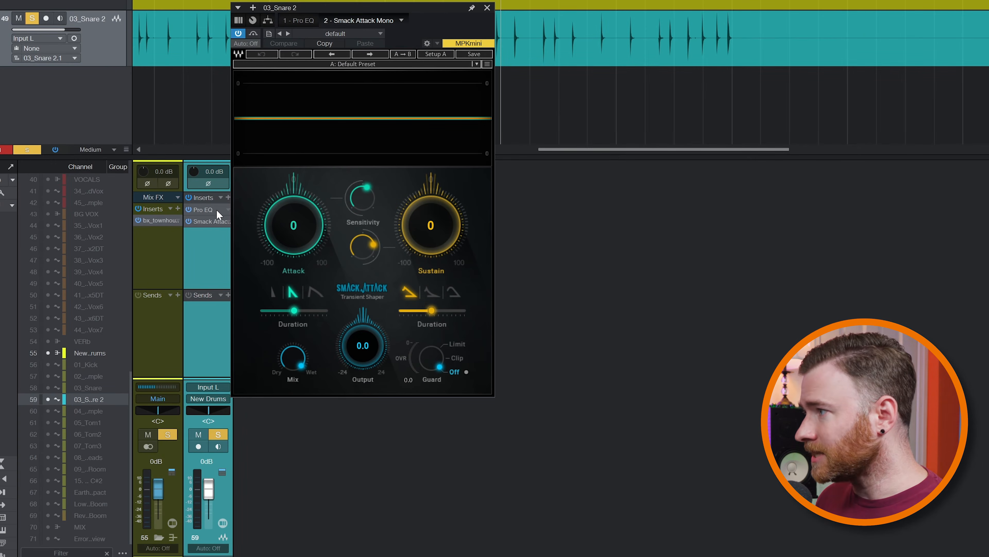
Move Smack Attack ahead of the Pro EQ and set its Sustain to -100 with a 417.99 ms sustain duration
{"action": "left_click_drag", "start_coordinate": [214, 220], "coordinate": [212, 204]}
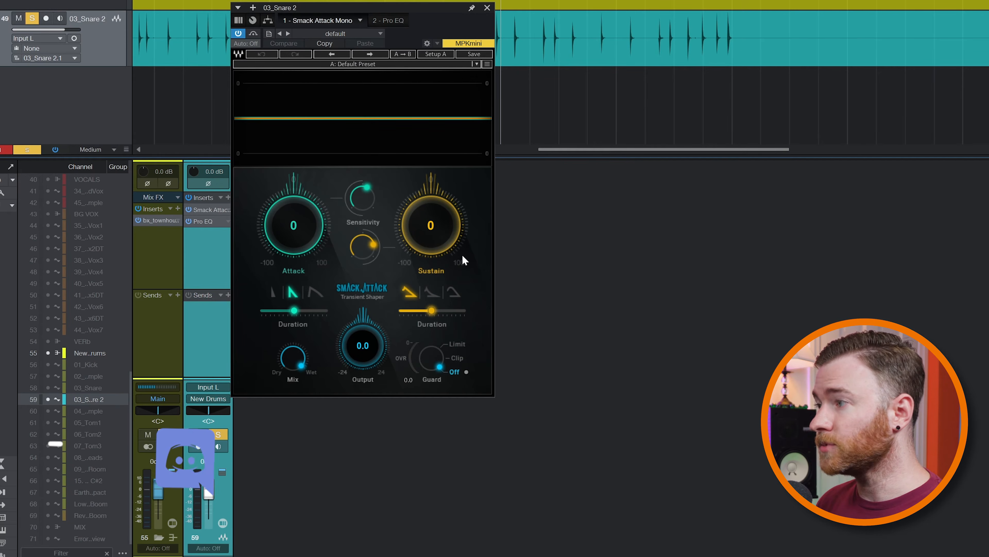
{"action": "scroll", "coordinate": [448, 237], "scroll_direction": "down", "scroll_amount": 10}
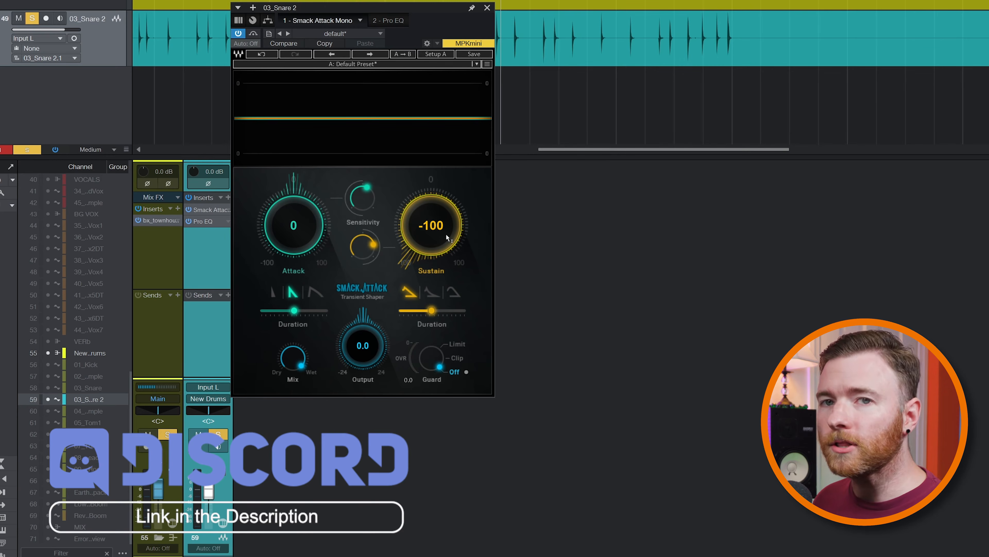
{"action": "left_click_drag", "start_coordinate": [433, 314], "coordinate": [447, 314]}
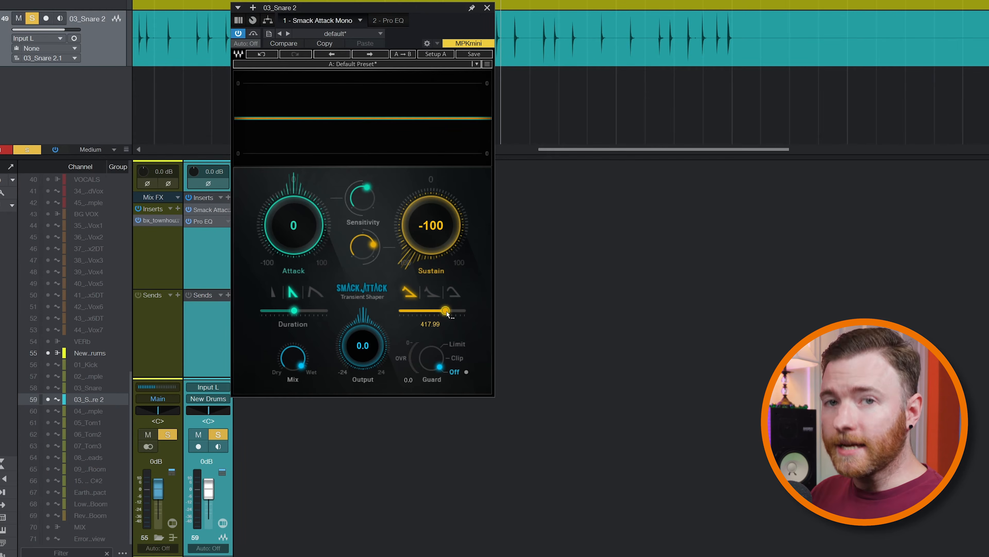
Bypass the Pro EQ and play the snare through Smack Attack alone
{"action": "left_click", "coordinate": [190, 221]}
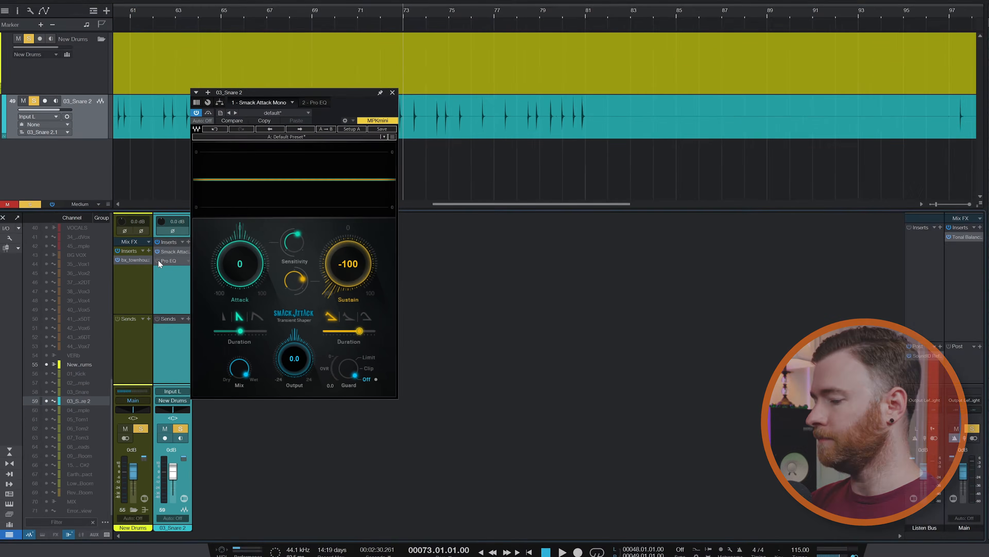
{"action": "key", "text": "space"}
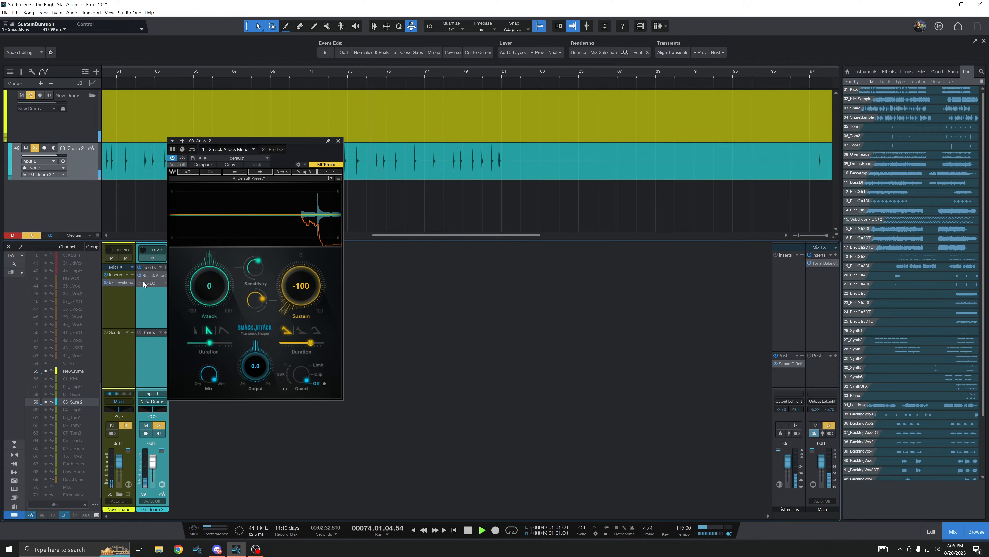
{"action": "key", "text": "space"}
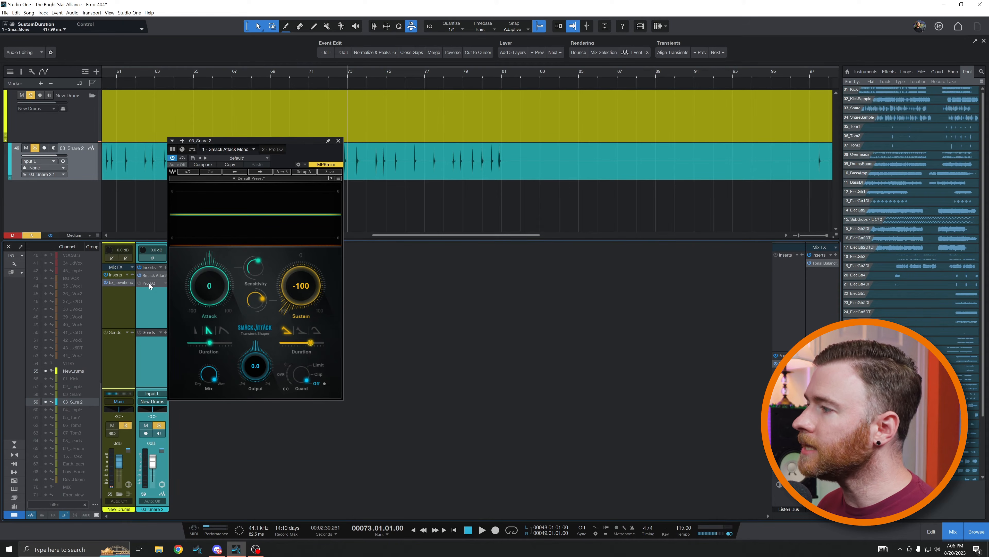
Open the Pro EQ, load its default preset and switch the plug-in back on
{"action": "left_click", "coordinate": [149, 283]}
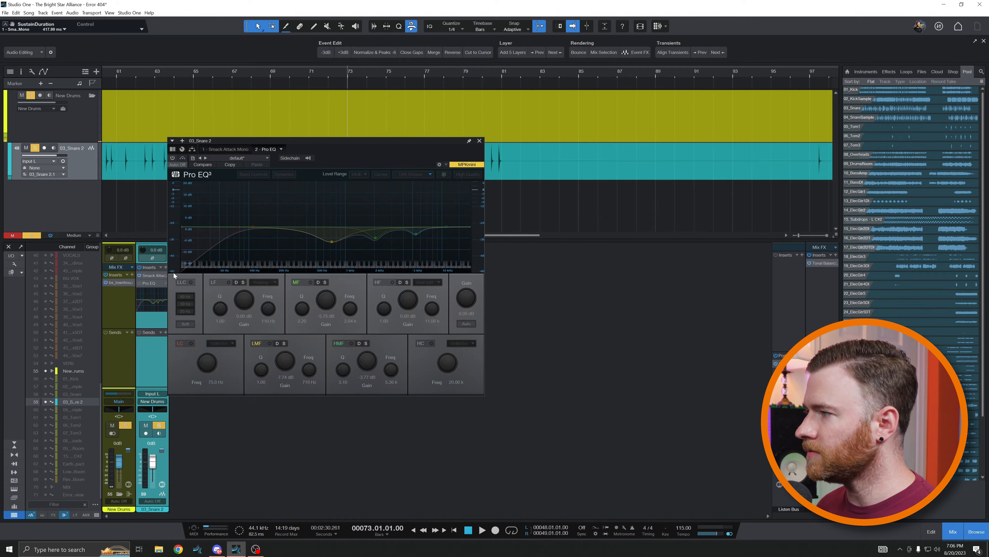
{"action": "left_click", "coordinate": [235, 159]}
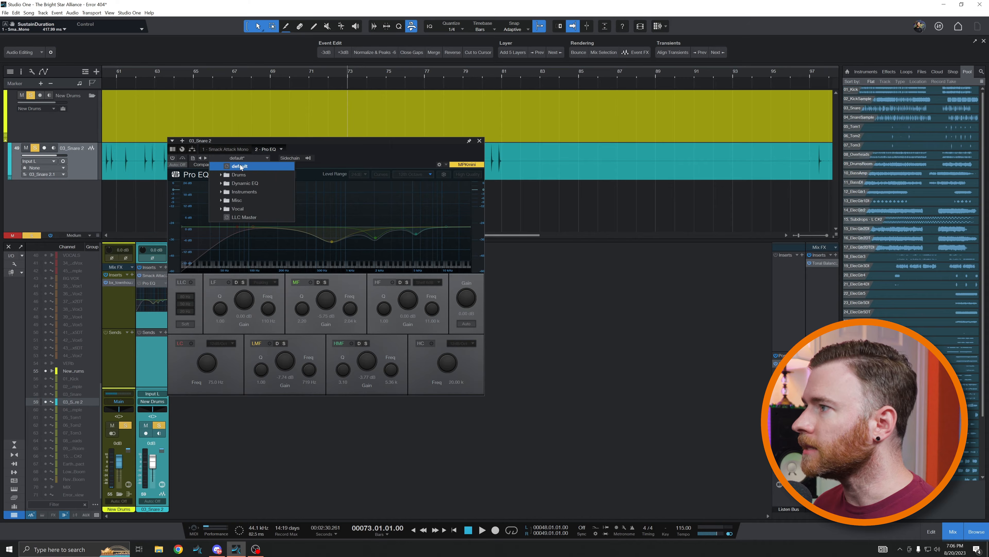
{"action": "left_click", "coordinate": [239, 165]}
{"action": "left_click", "coordinate": [174, 160]}
{"action": "left_click", "coordinate": [171, 157]}
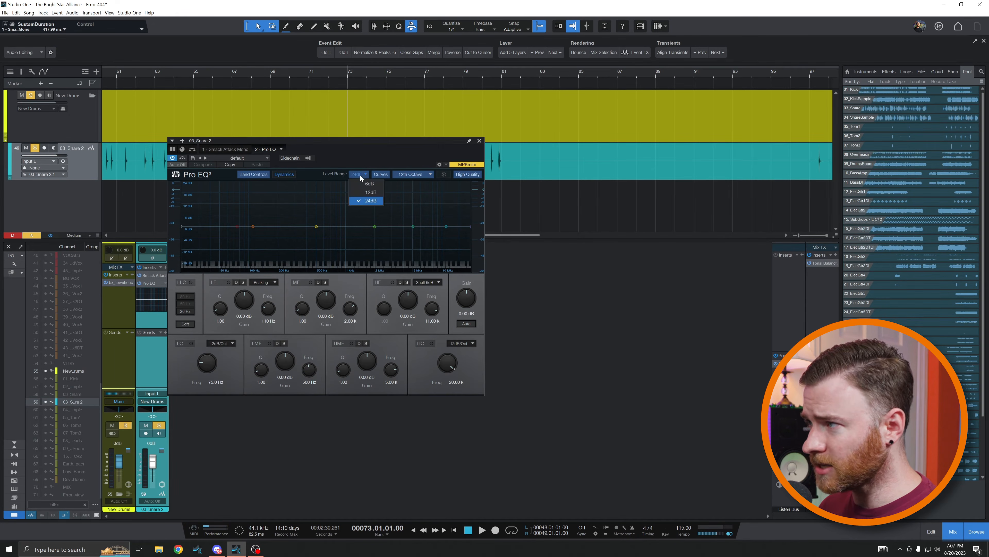
Set the EQ display range to 6 dB and, during playback, dip the mid bands around 796 Hz and 1.44 kHz
{"action": "left_click", "coordinate": [364, 183]}
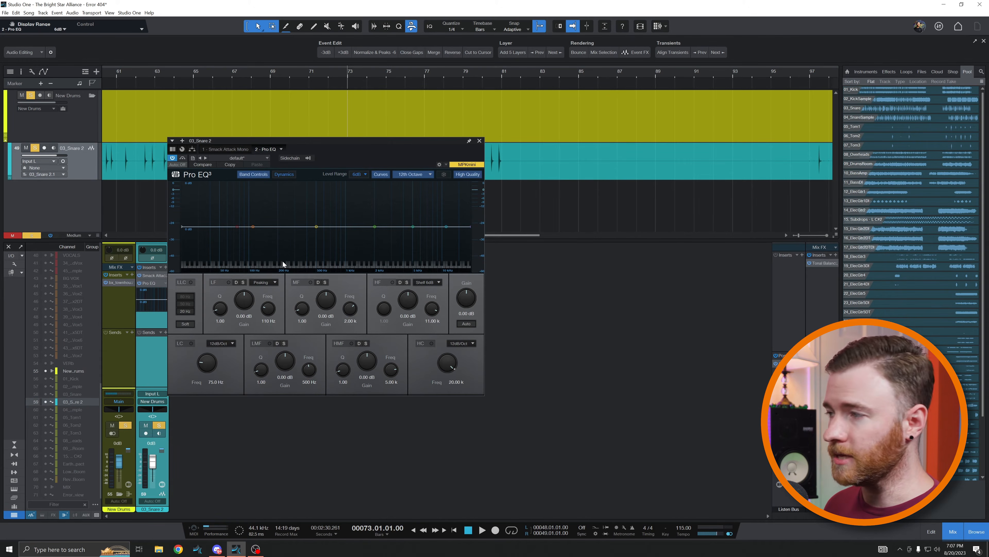
{"action": "key", "text": "space"}
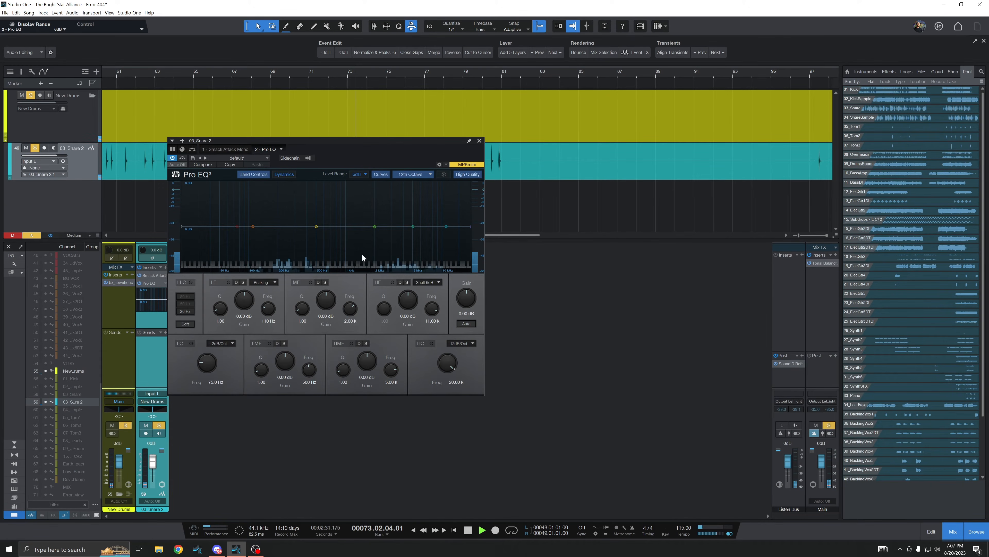
{"action": "left_click_drag", "start_coordinate": [316, 227], "coordinate": [361, 207]}
{"action": "left_click_drag", "start_coordinate": [326, 299], "coordinate": [326, 312]}
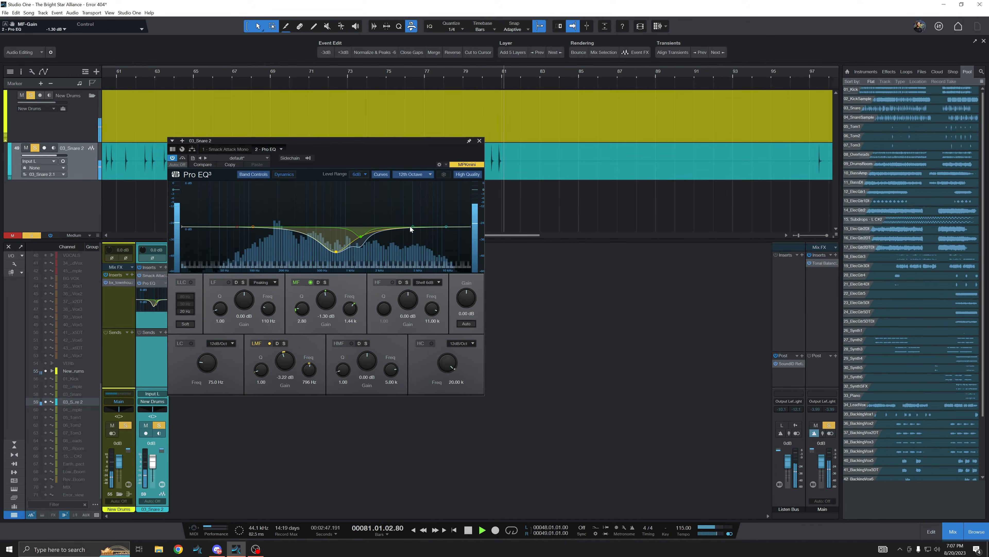
Shape the high-mid band into a narrow cut of about -1.24 dB at 4.38 kHz
{"action": "left_click_drag", "start_coordinate": [410, 229], "coordinate": [418, 215]}
{"action": "scroll", "coordinate": [430, 212], "scroll_direction": "up", "scroll_amount": 3}
{"action": "key", "text": "space"}
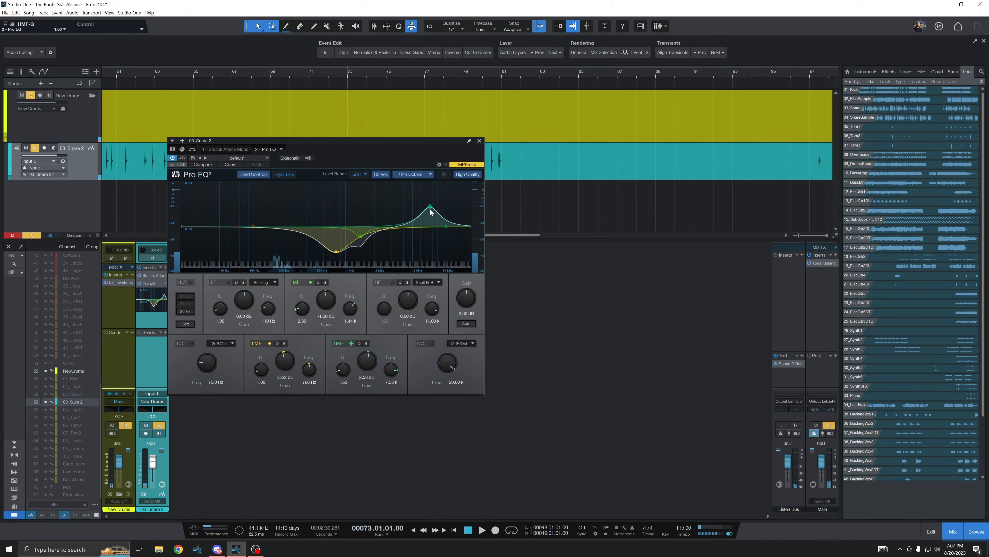
{"action": "left_click_drag", "start_coordinate": [430, 210], "coordinate": [424, 214]}
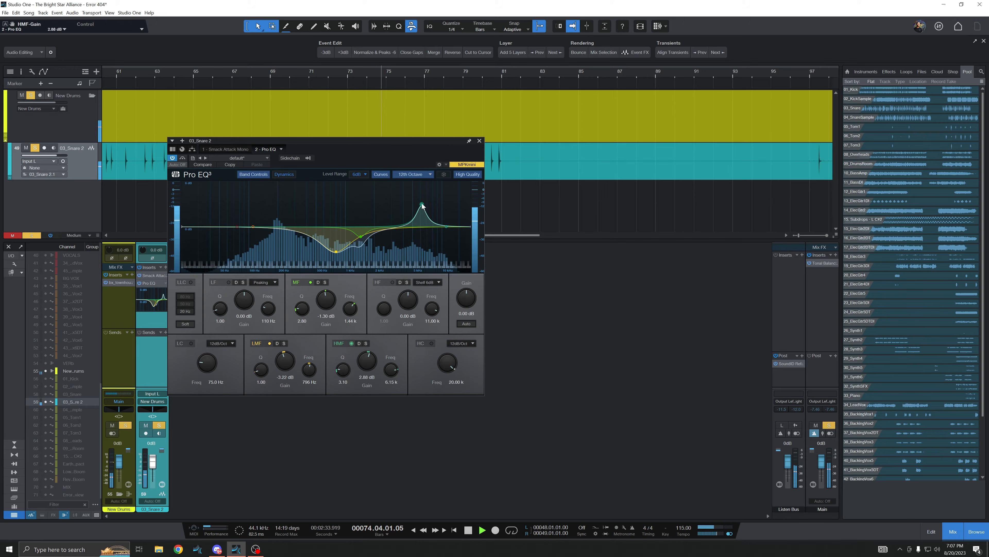
{"action": "left_click_drag", "start_coordinate": [424, 215], "coordinate": [408, 236]}
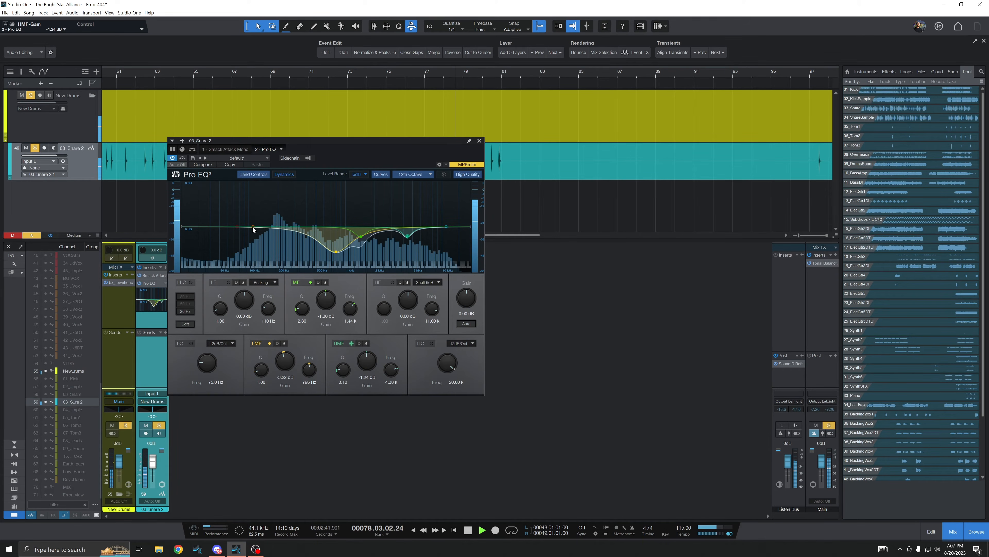
Add a narrow low-band cut of about -3.02 dB at 304 Hz and stop playback
{"action": "left_click_drag", "start_coordinate": [253, 226], "coordinate": [302, 250]}
{"action": "key", "text": "space"}
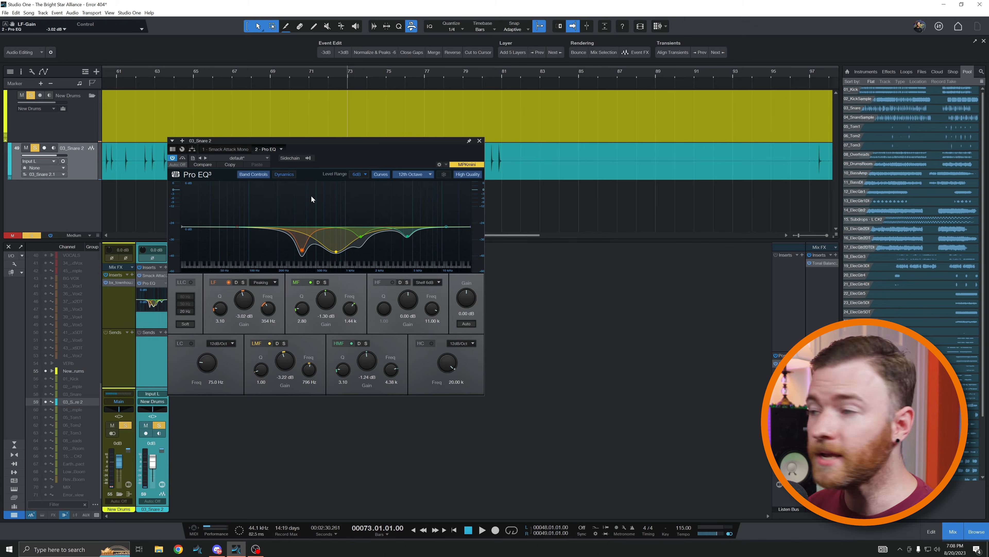
Compare the EQ curve at the 24 dB and 6 dB display ranges
{"action": "left_click", "coordinate": [362, 176]}
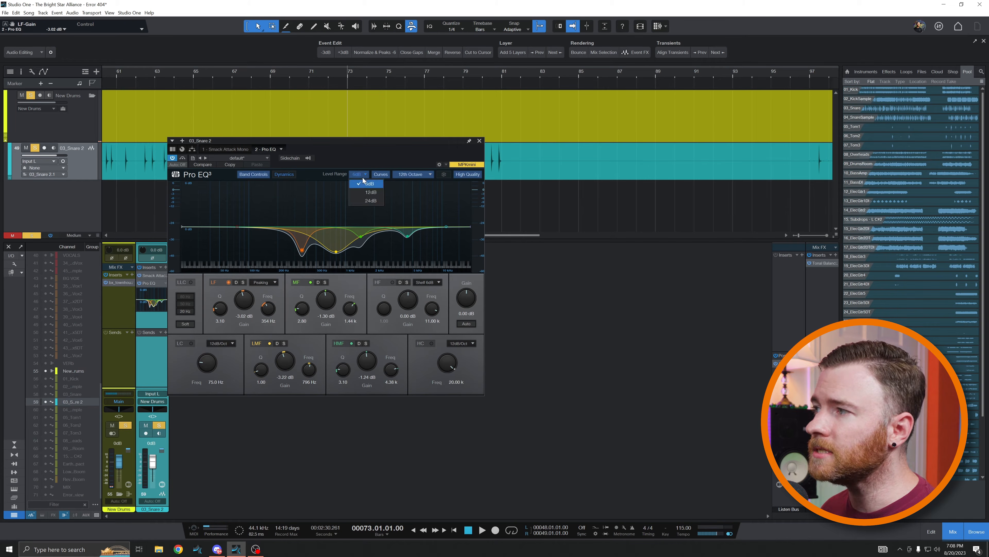
{"action": "left_click", "coordinate": [370, 197]}
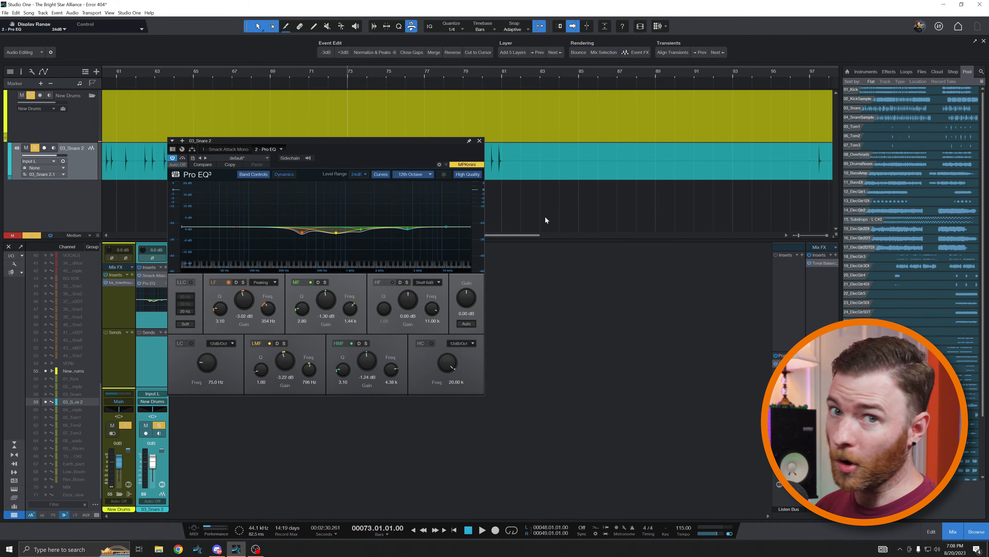
{"action": "left_click", "coordinate": [355, 175]}
{"action": "left_click", "coordinate": [367, 183]}
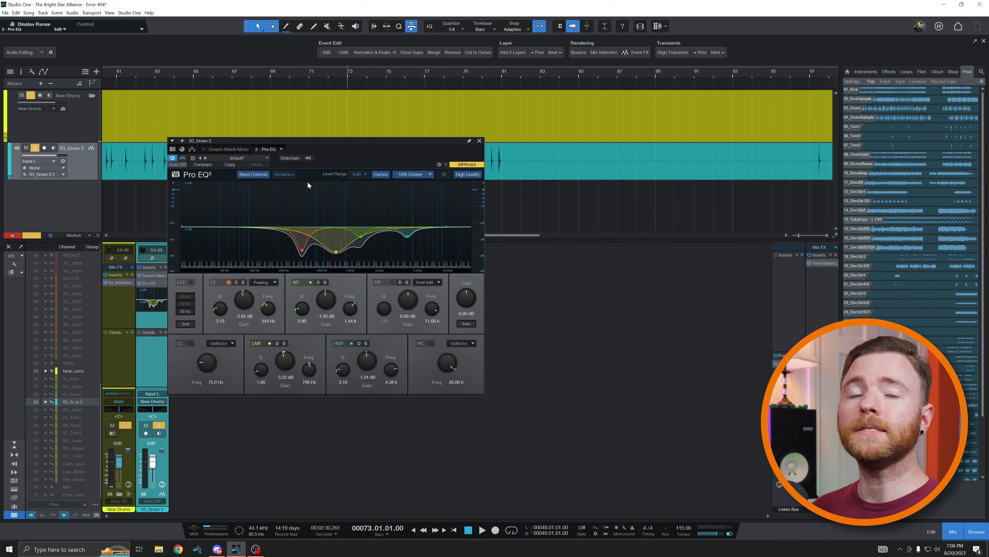
Play the snare and enable the EQ's low-cut filter
{"action": "key", "text": "space"}
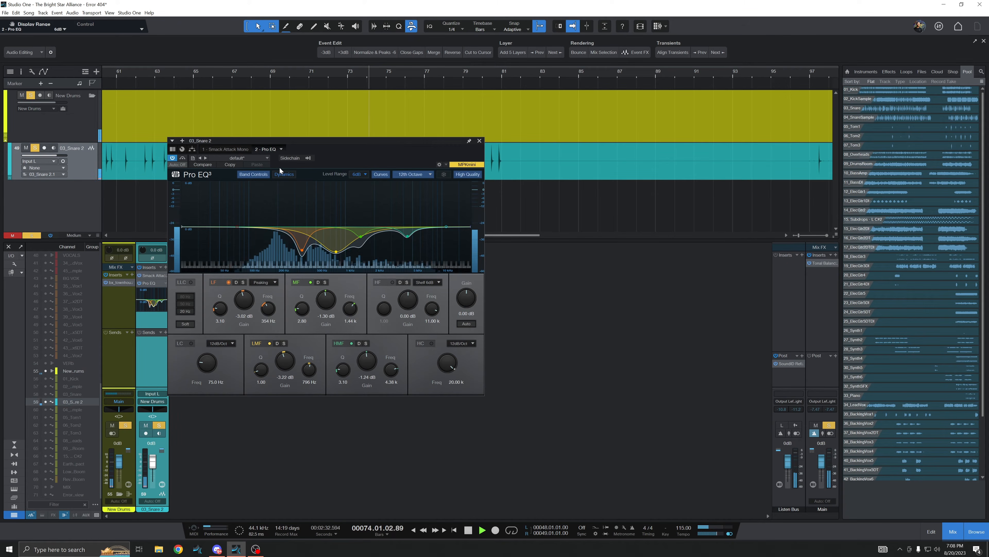
{"action": "left_click", "coordinate": [192, 344]}
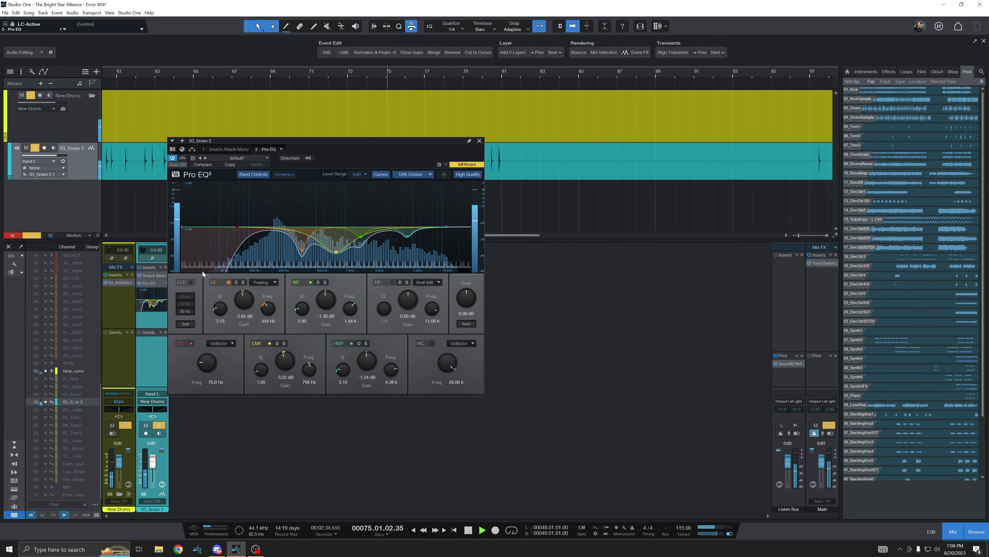
Toggle the Pro EQ bypass during playback to compare the snare with and without the EQ
{"action": "left_click", "coordinate": [182, 158]}
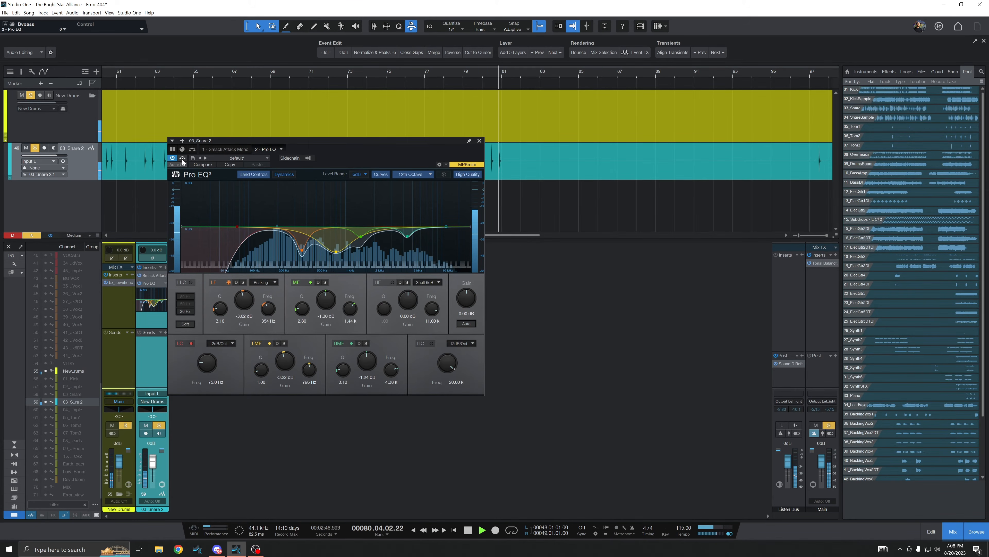
{"action": "key", "text": "space"}
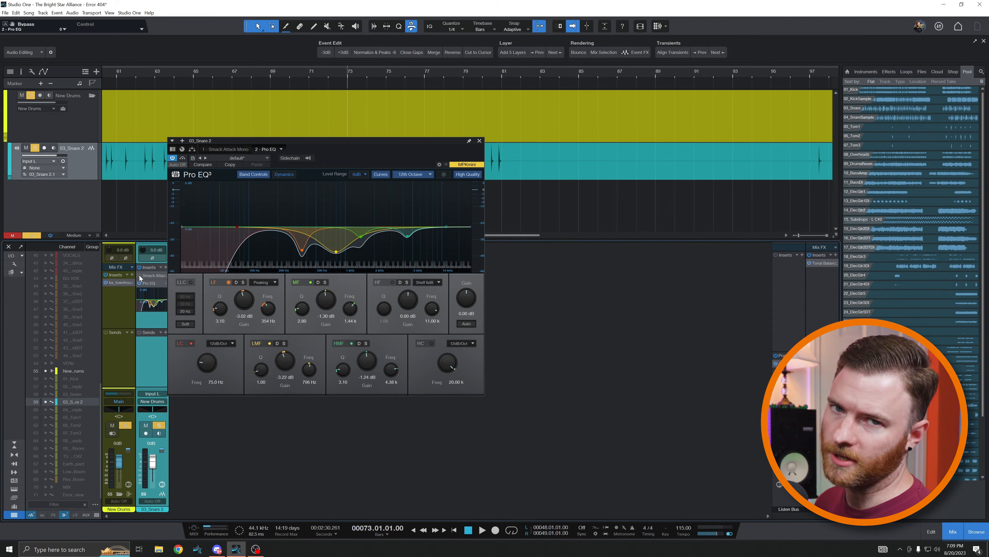
{"action": "key", "text": "space"}
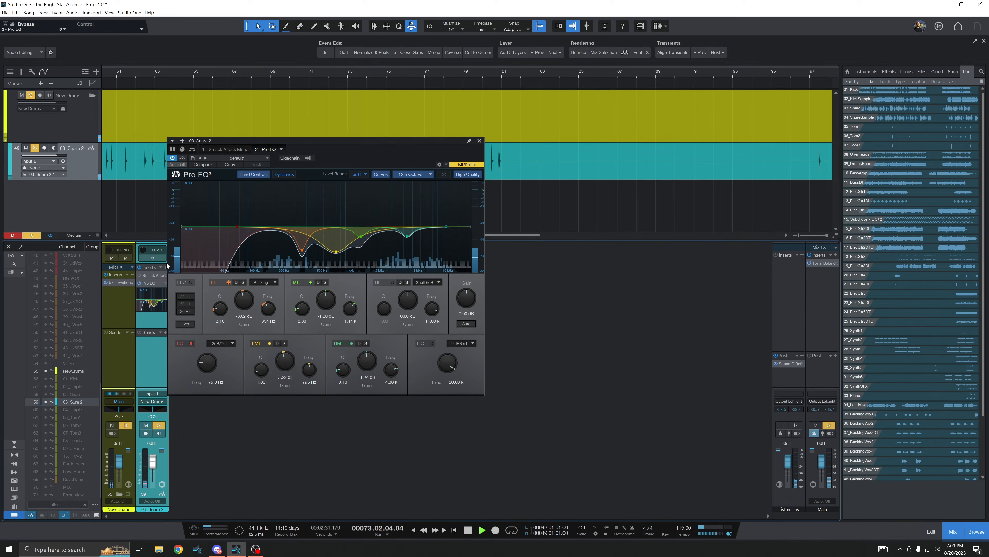
{"action": "left_click", "coordinate": [182, 158]}
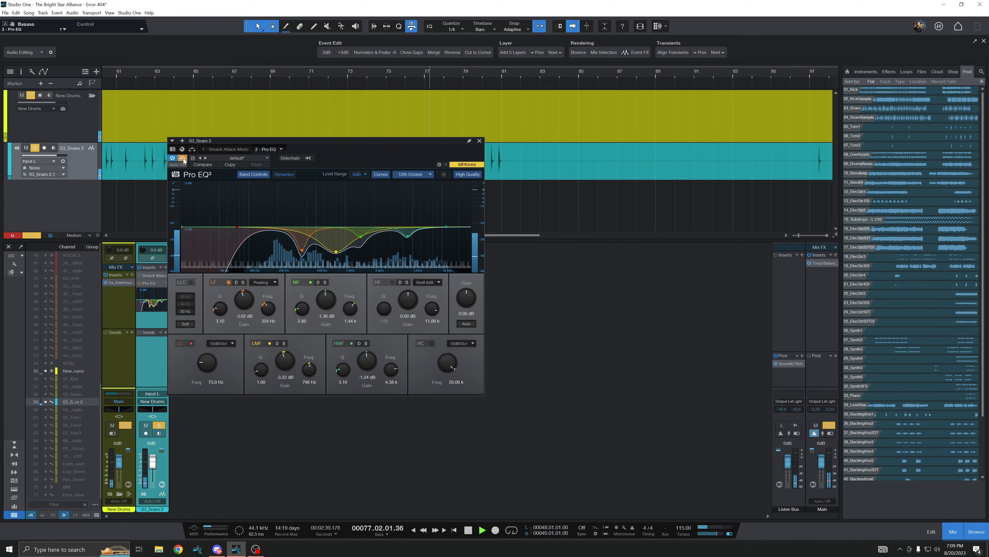
{"action": "left_click", "coordinate": [183, 158]}
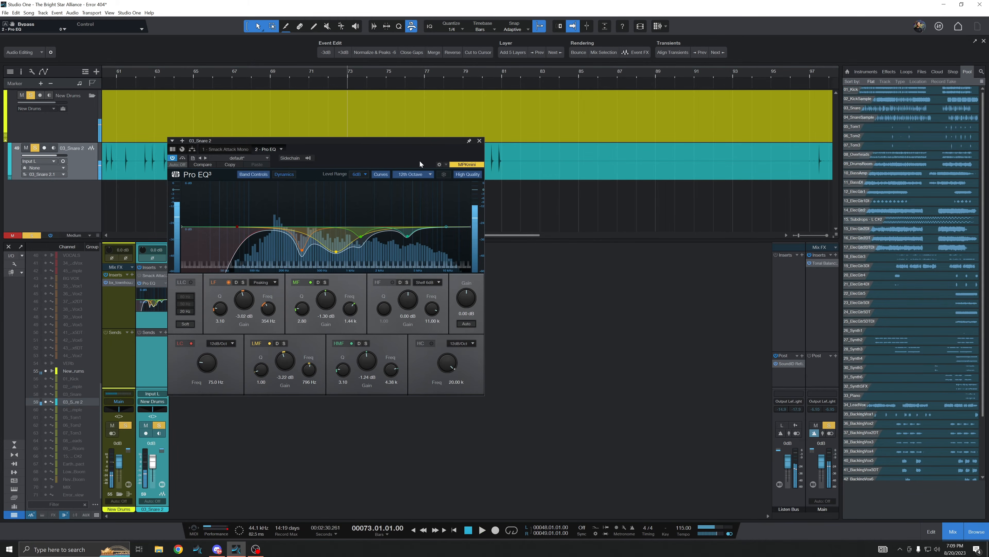
{"action": "key", "text": "space"}
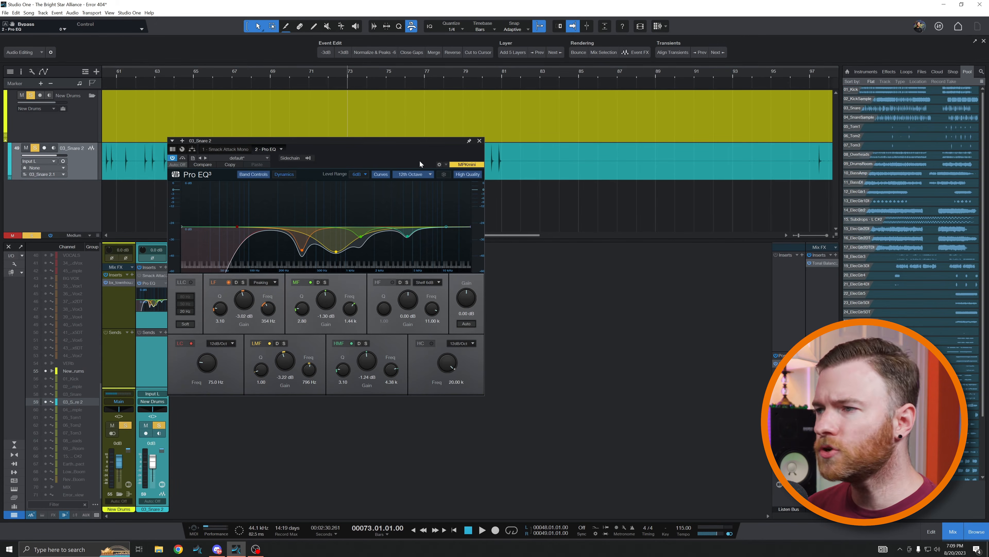
Lower the snare EQ's low-mid band to about -4.26 dB around 782 Hz
{"action": "left_click_drag", "start_coordinate": [336, 252], "coordinate": [336, 261]}
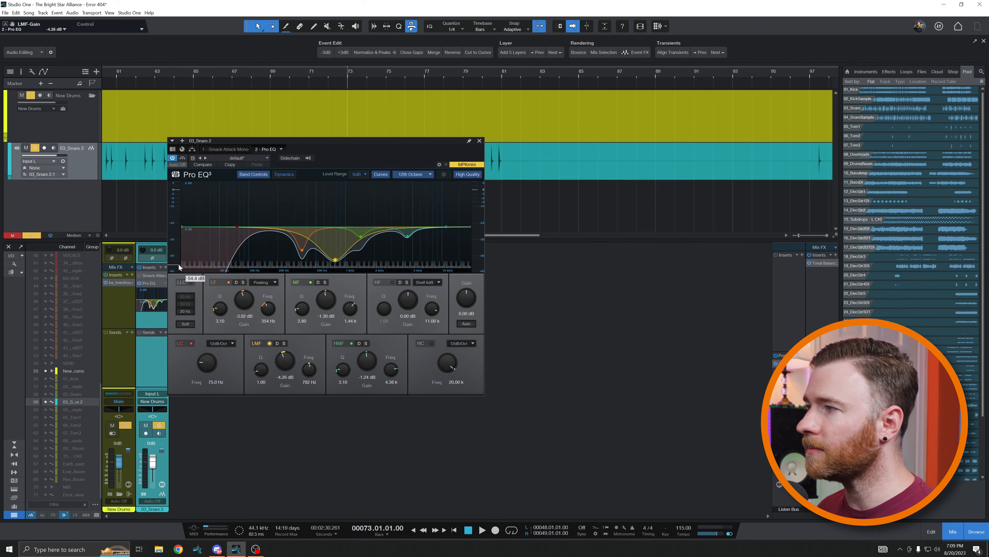
{"action": "left_click_drag", "start_coordinate": [238, 228], "coordinate": [225, 227]}
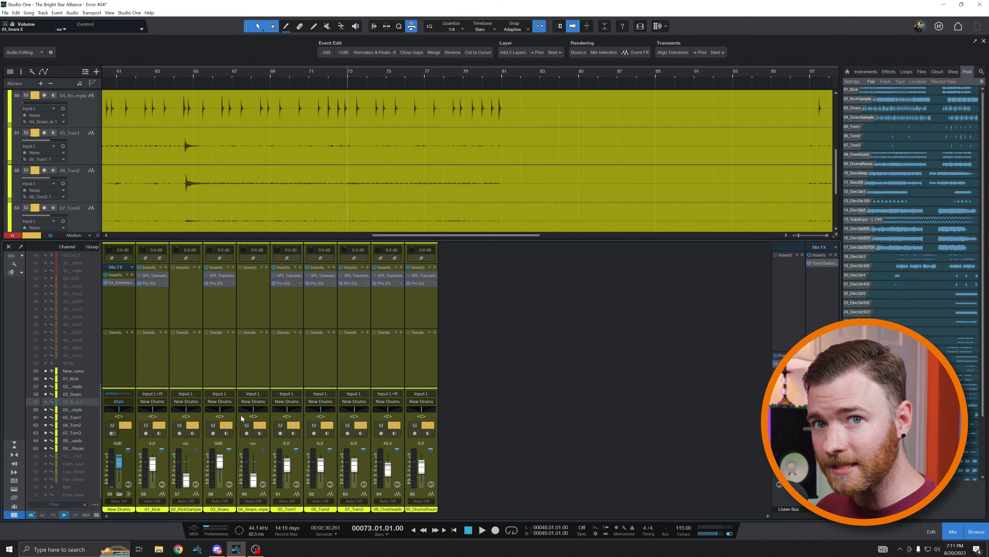
Open the kick channel's SPL Transient Designer Plus 2 to inspect it, then close it
{"action": "left_click", "coordinate": [156, 277]}
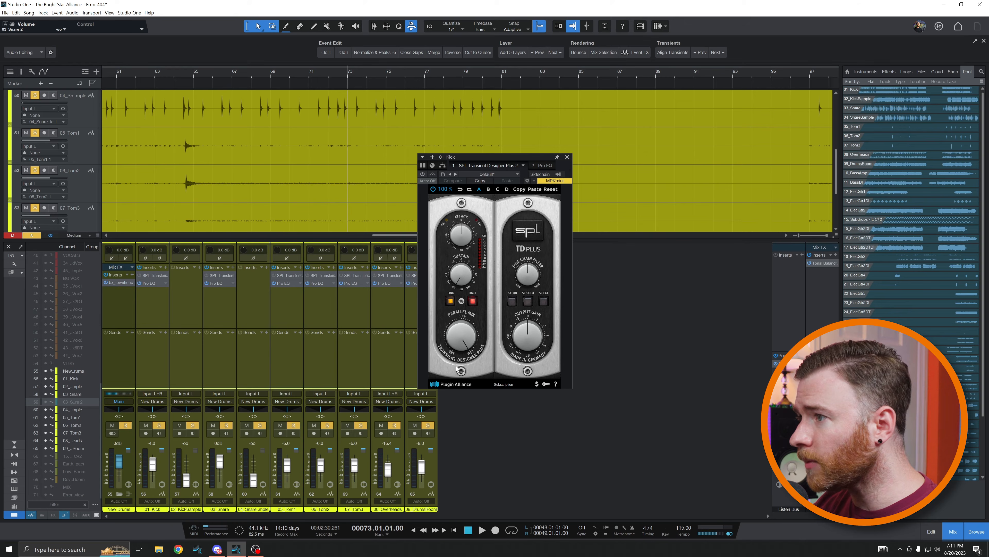
{"action": "left_click", "coordinate": [567, 157]}
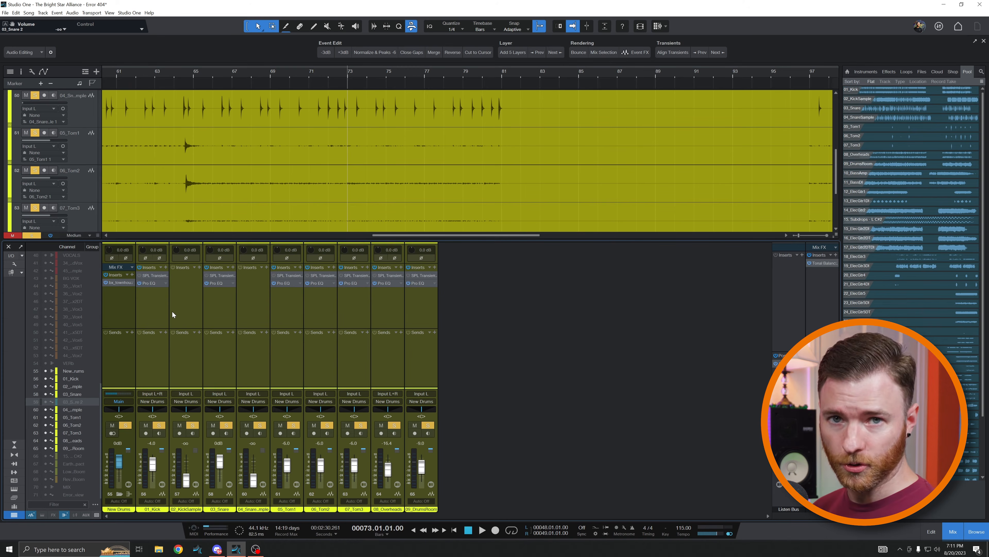
Solo the overheads and room channels in the drum mixer
{"action": "left_click", "coordinate": [109, 295]}
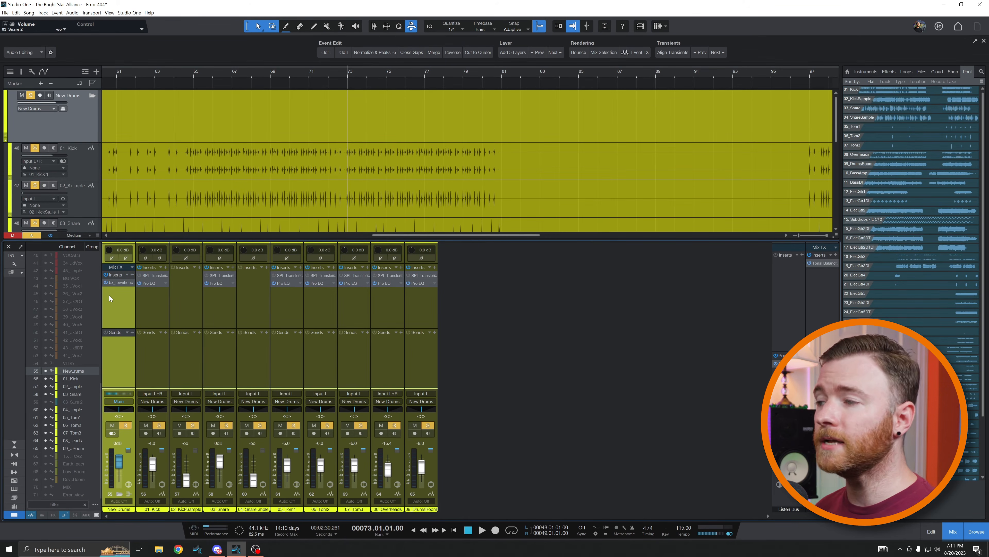
{"action": "key", "text": "s"}
{"action": "left_click", "coordinate": [391, 306]}
{"action": "left_click", "coordinate": [406, 369], "text": "shift"}
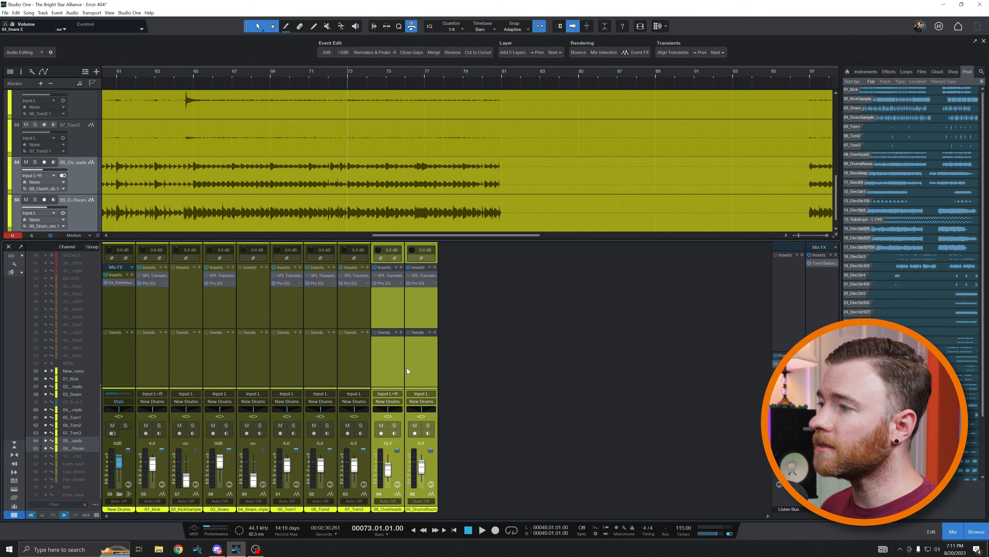
{"action": "key", "text": "s"}
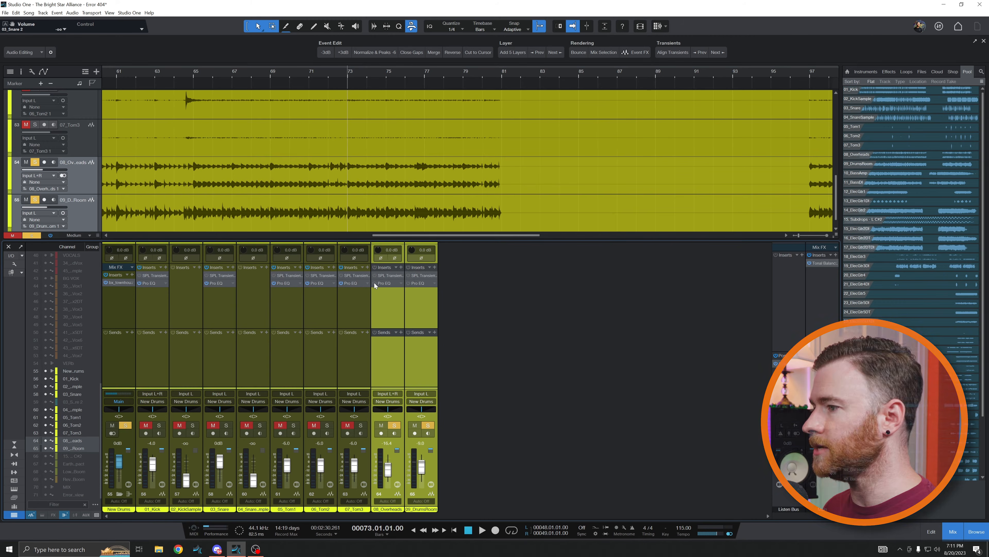
Play back and stop the soloed overheads and room to listen
{"action": "key", "text": "space"}
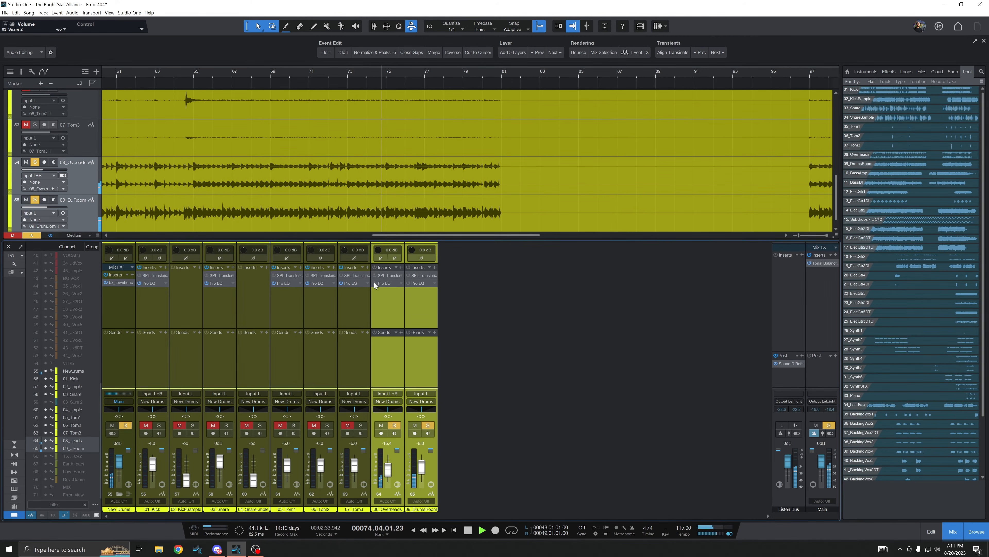
{"action": "key", "text": "space"}
{"action": "key", "text": "space"}
{"action": "key", "text": "space"}
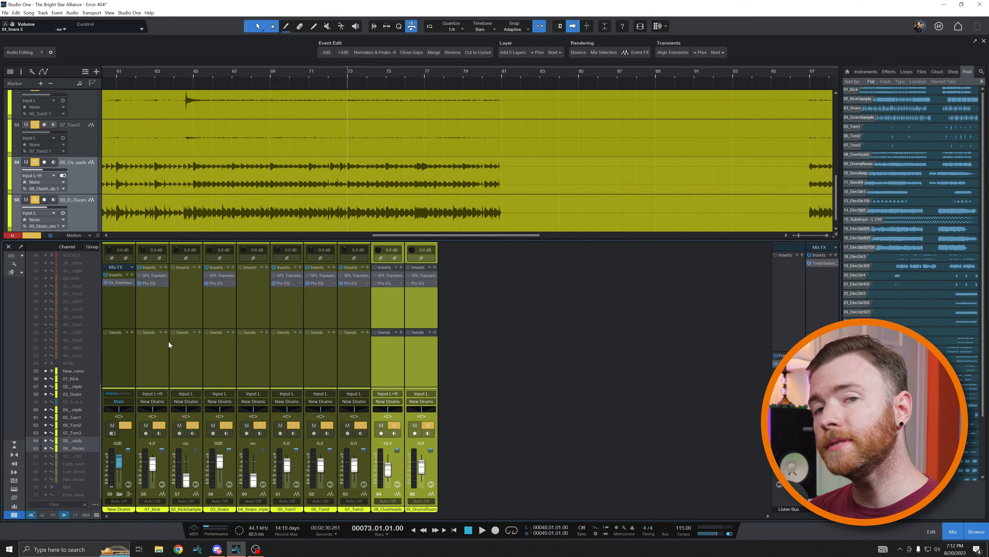
Open the 03_Snare channel's Pro EQ and set its display range to 24 dB
{"action": "left_click", "coordinate": [223, 373]}
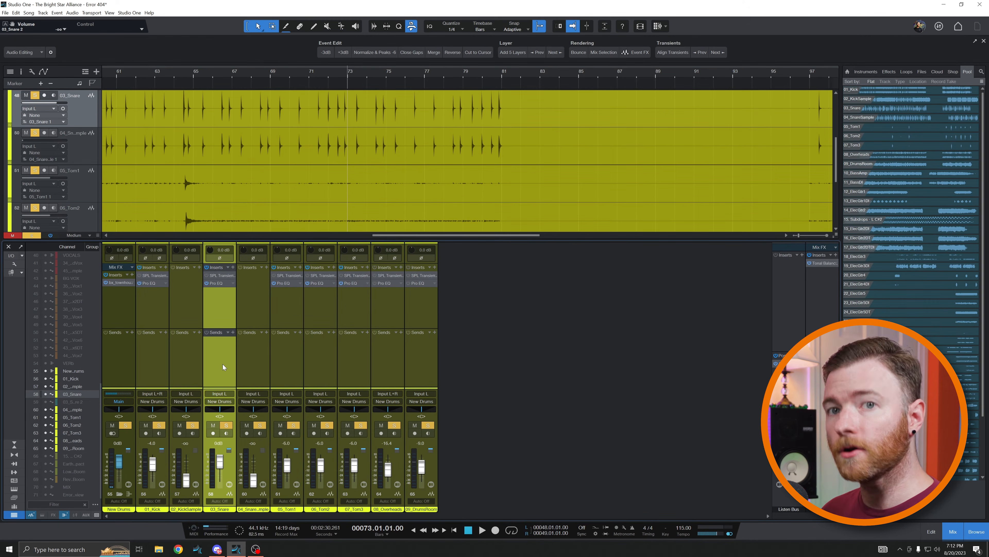
{"action": "left_click", "coordinate": [45, 401]}
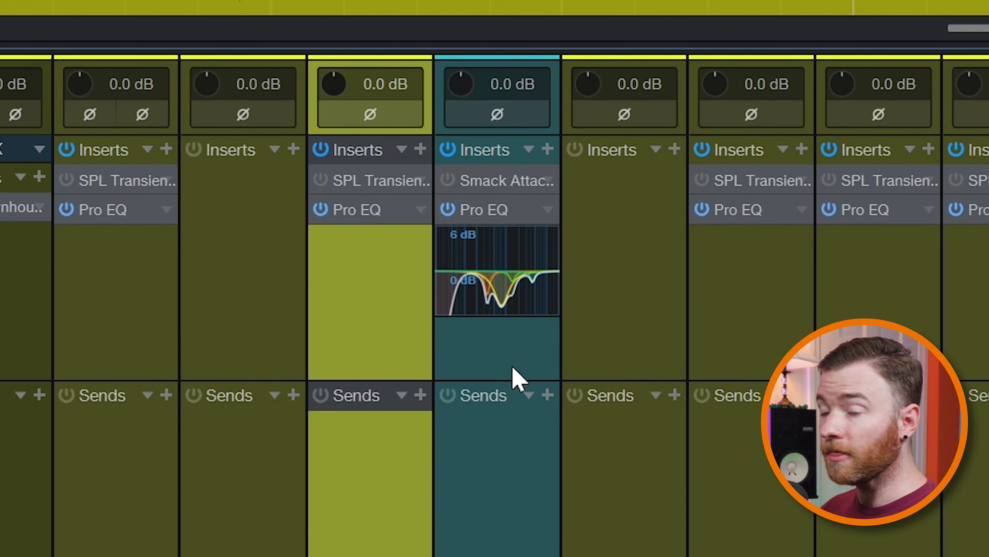
{"action": "left_click", "coordinate": [384, 213]}
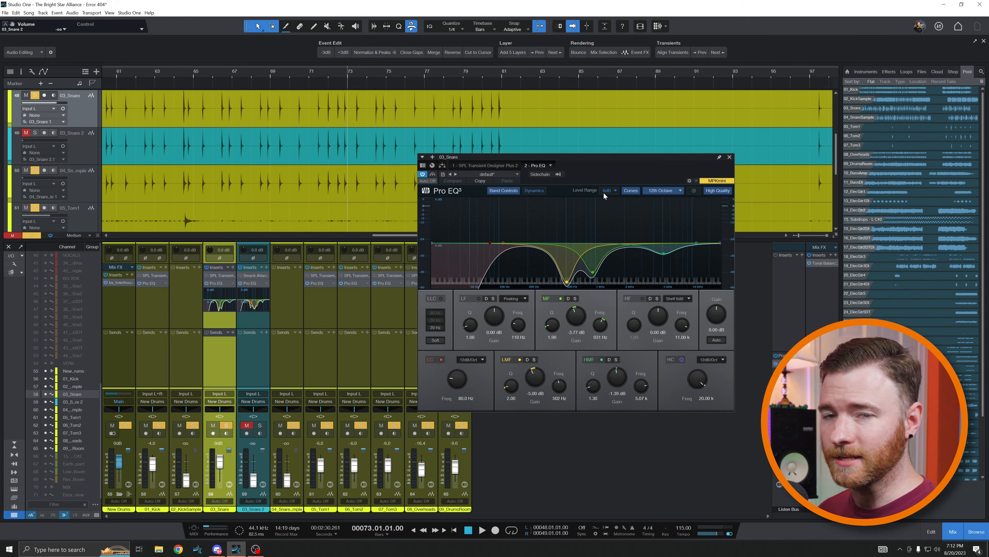
{"action": "left_click", "coordinate": [610, 190]}
{"action": "left_click", "coordinate": [621, 217]}
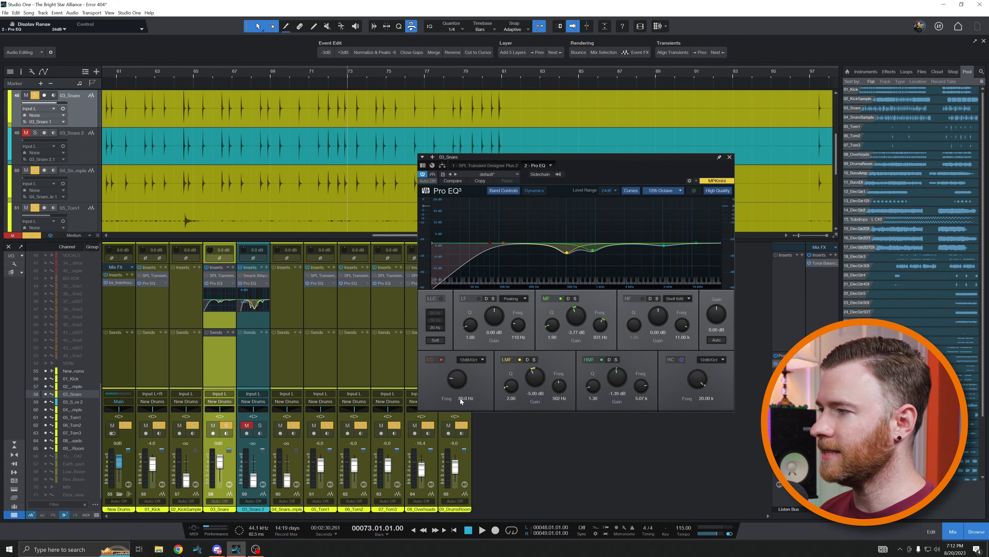
Solo and play the snare, toggling its Pro EQ bypass to compare with and without EQ
{"action": "key", "text": "s"}
{"action": "key", "text": "s"}
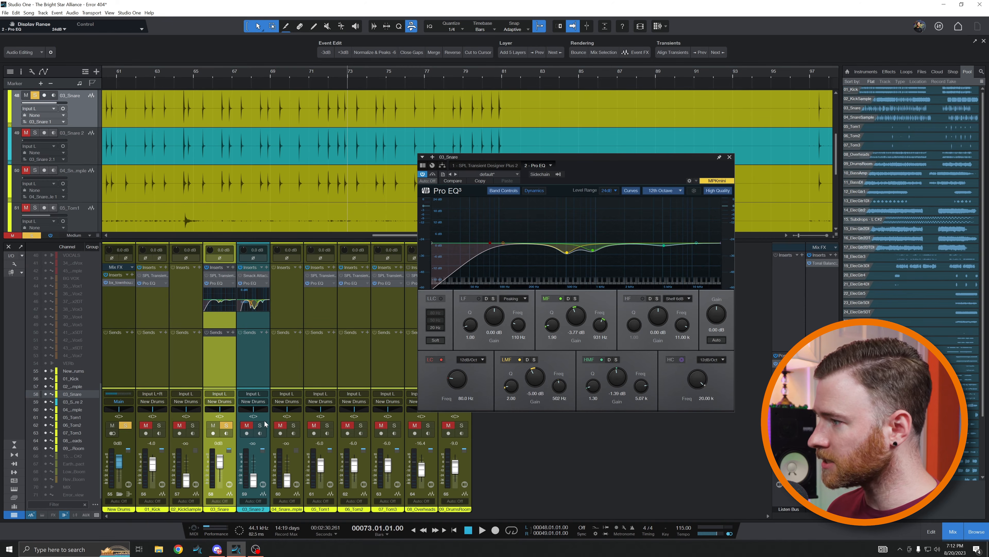
{"action": "key", "text": "space"}
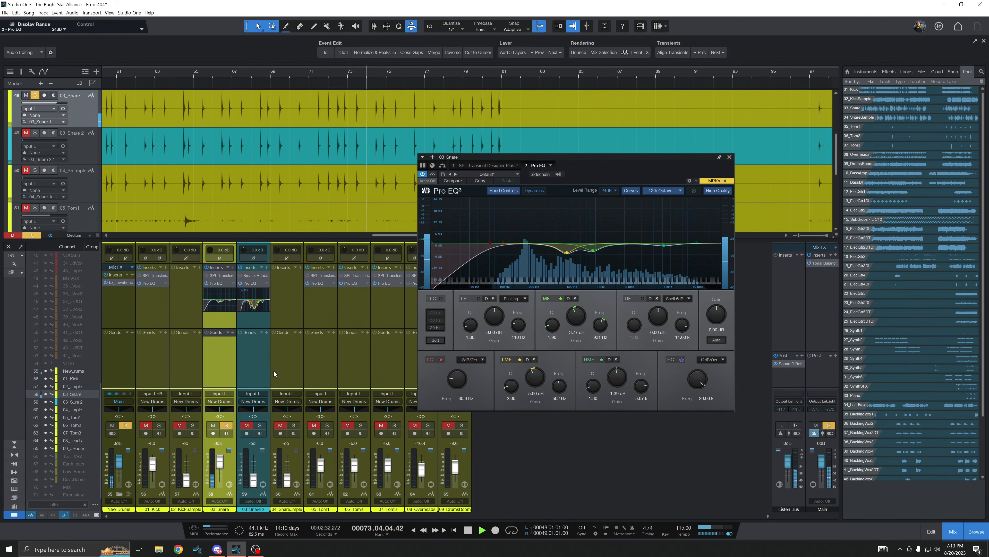
{"action": "left_click", "coordinate": [434, 175]}
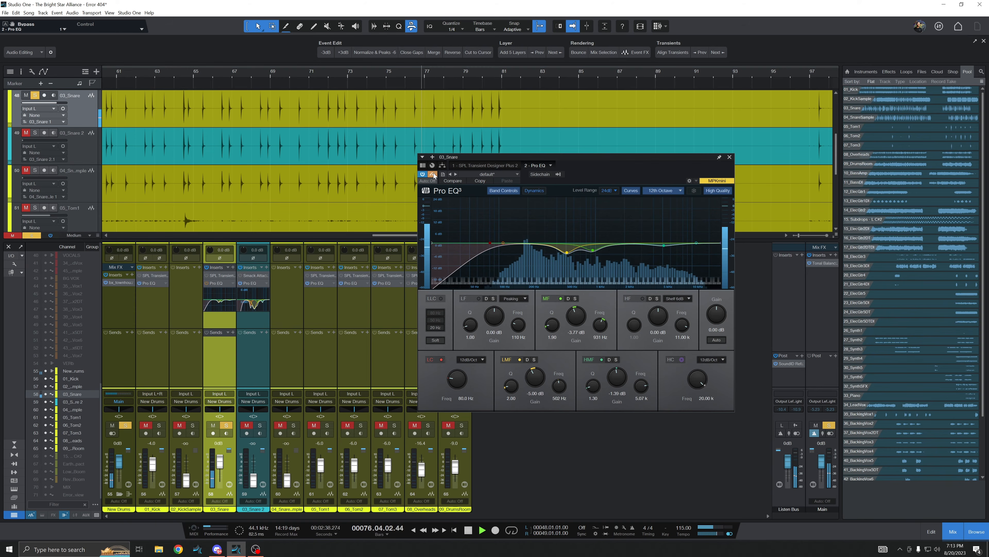
{"action": "left_click", "coordinate": [434, 175]}
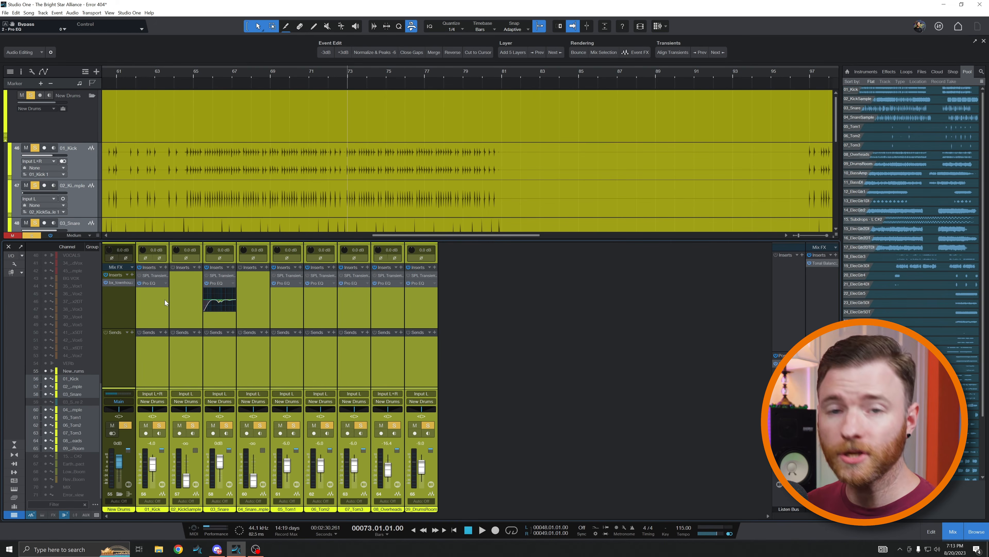
Play the drums and toggle the kick channel's Pro EQ bypass to compare
{"action": "key", "text": "space"}
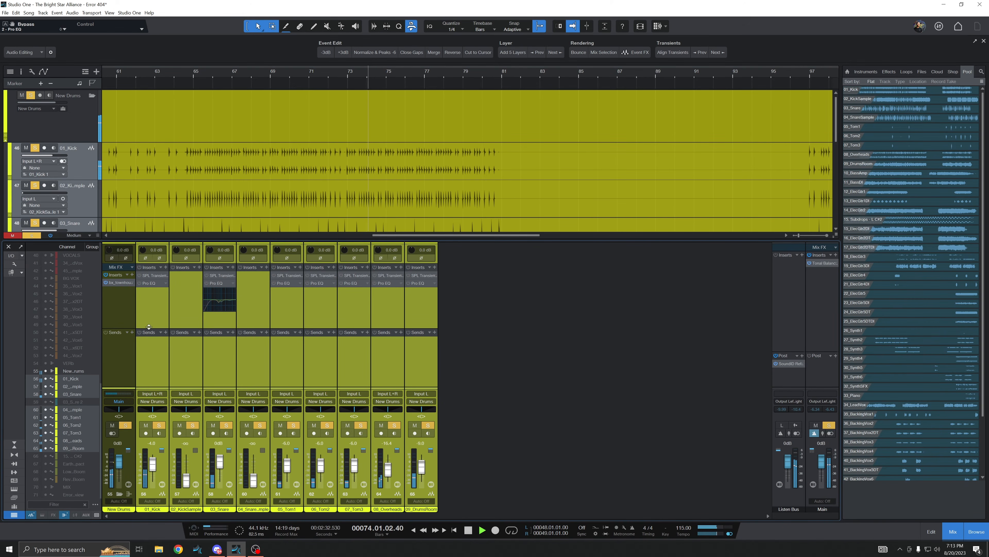
{"action": "left_click", "coordinate": [139, 283]}
{"action": "left_click", "coordinate": [139, 283]}
{"action": "left_click", "coordinate": [139, 282]}
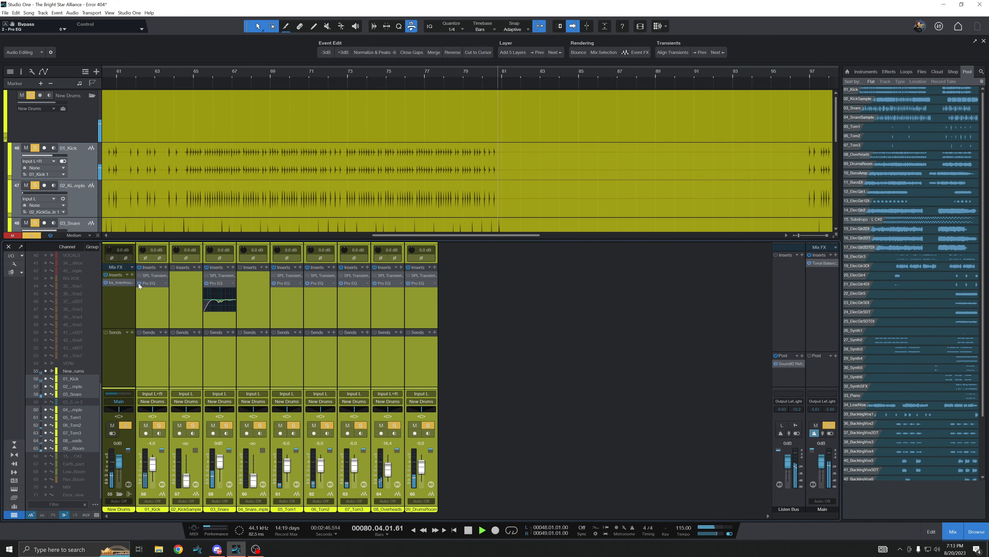